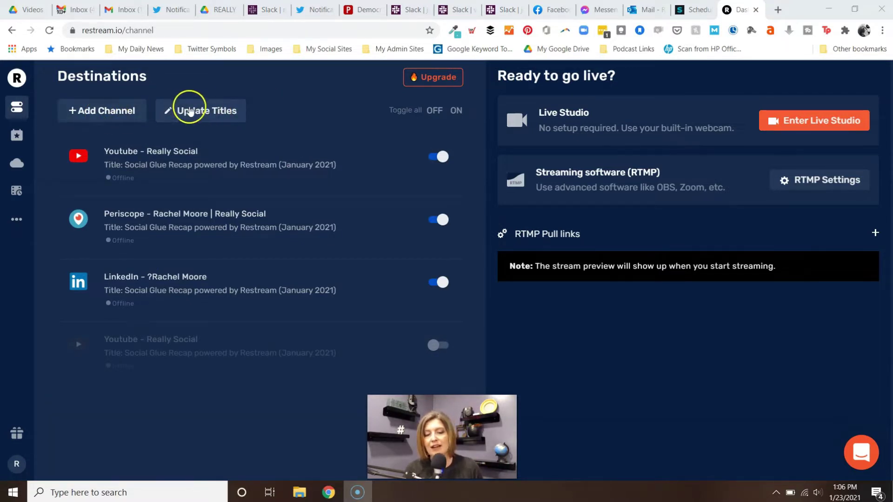
Choose Update Titles on the Destinations dashboard to edit the shared stream title.
left_click(210, 114)
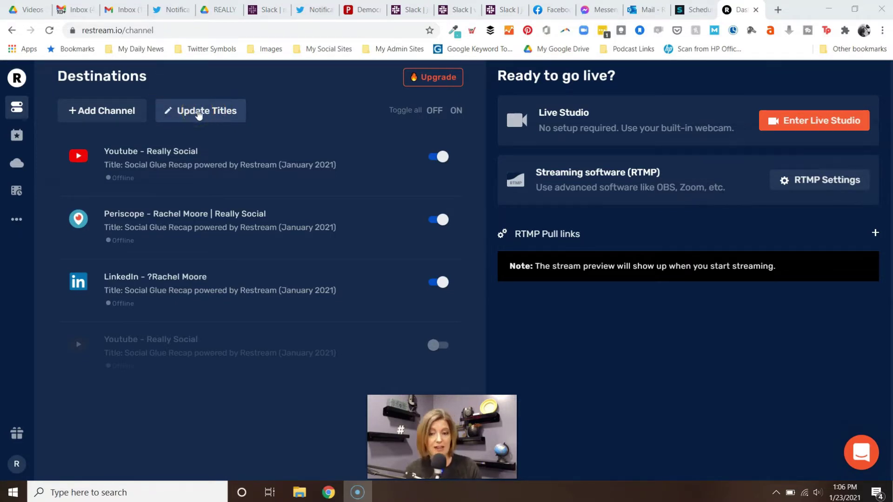
Enter the title 'Test Broadcast by Restream: Adding Titles to Videos Before They Post', correcting typos.
left_click(199, 113)
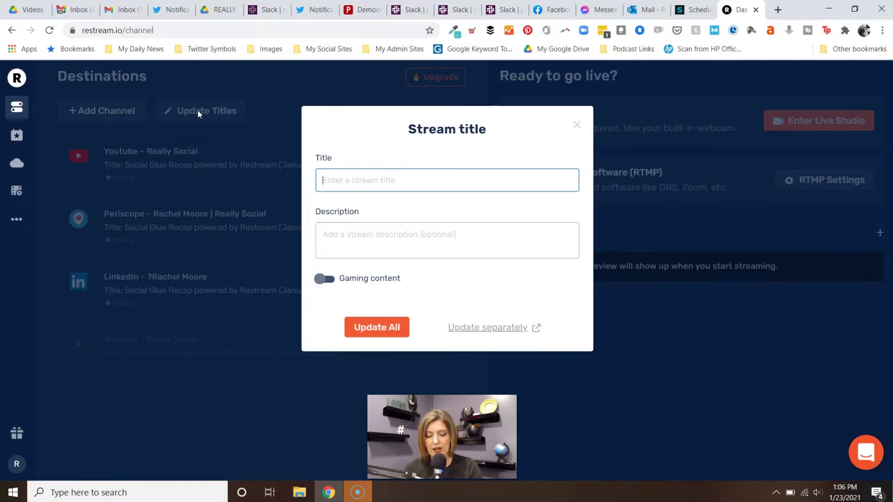
type("Test Broadcast by Restream: ")
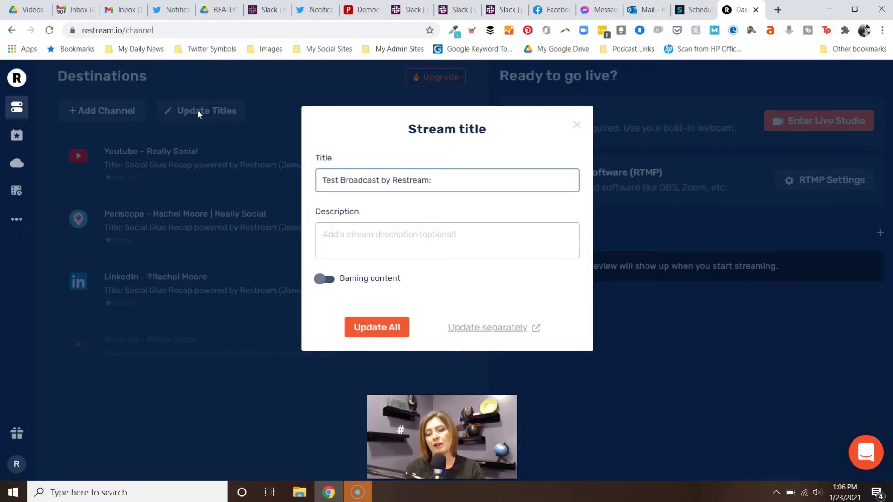
type("Adding Title")
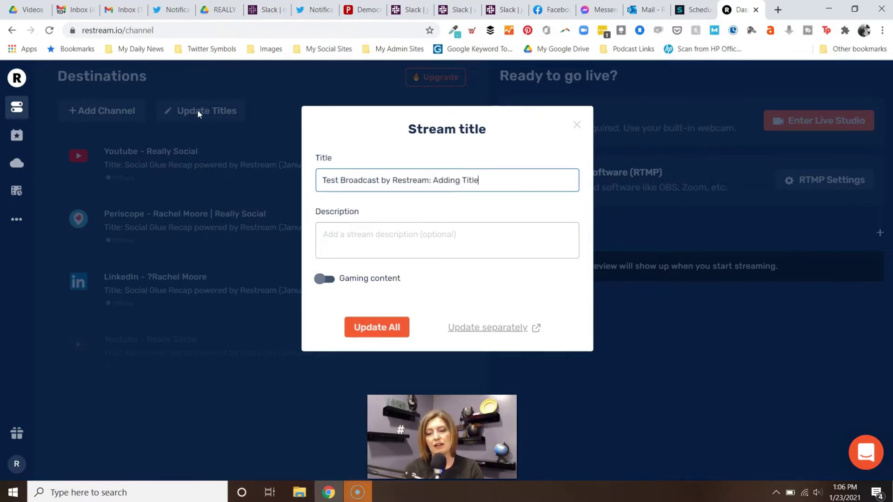
type("s to Videos")
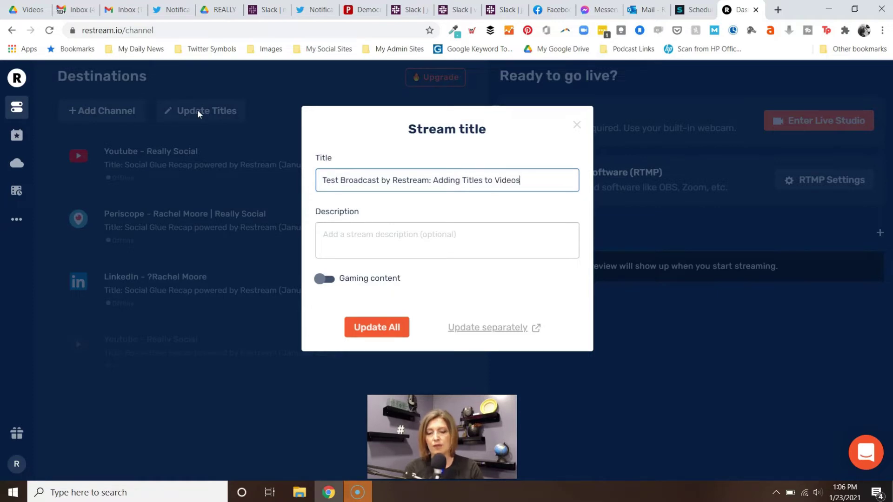
type(" Before They Post")
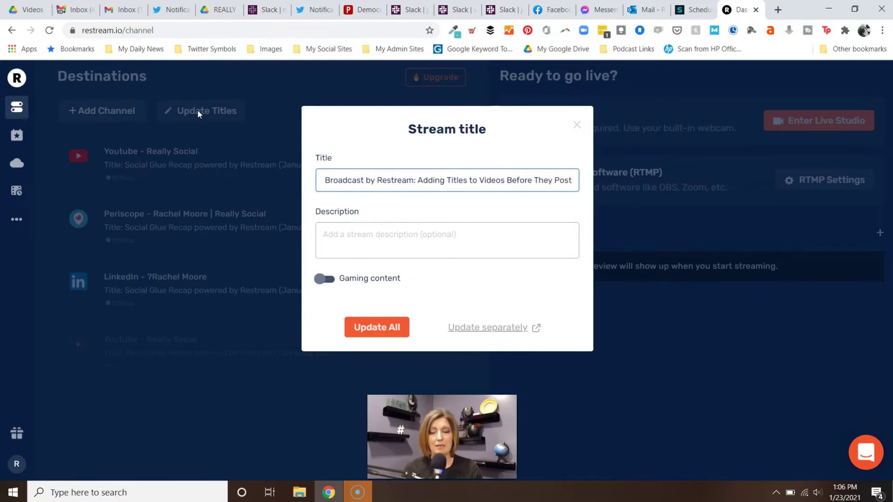
Enter the description 'This video is going to show you how to add titles before you go live.'.
left_click(332, 237)
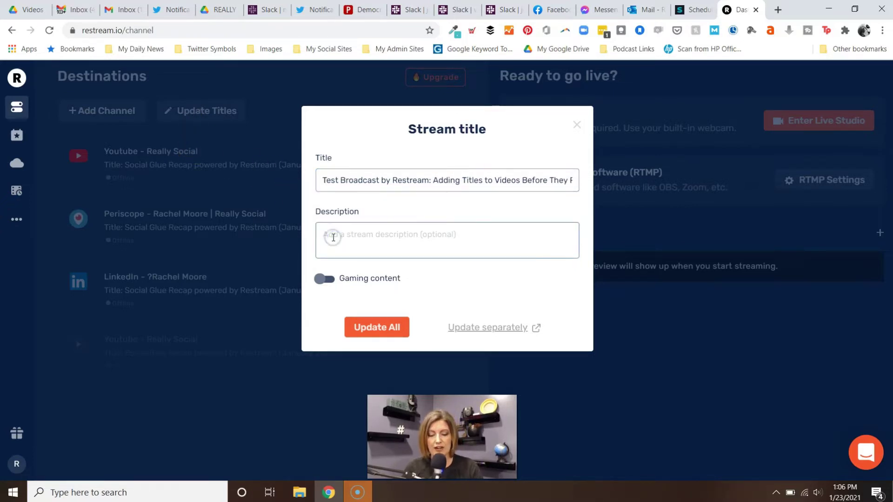
type("This video i")
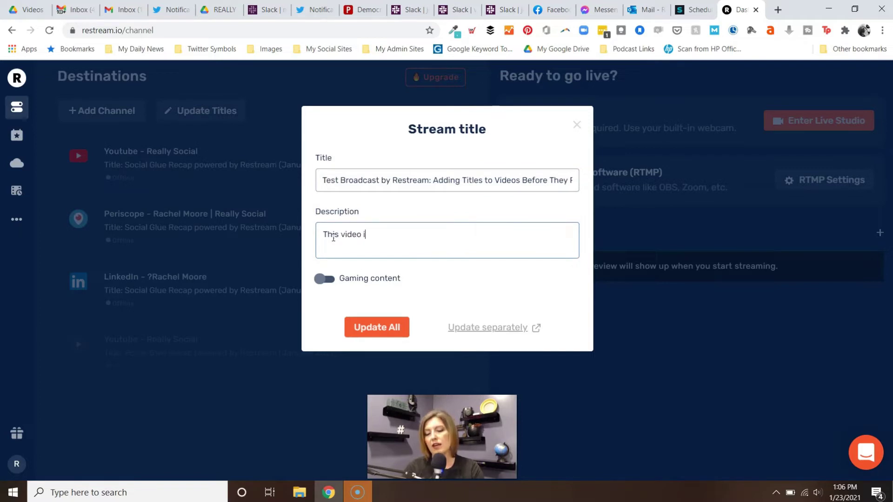
type("s going to show you how")
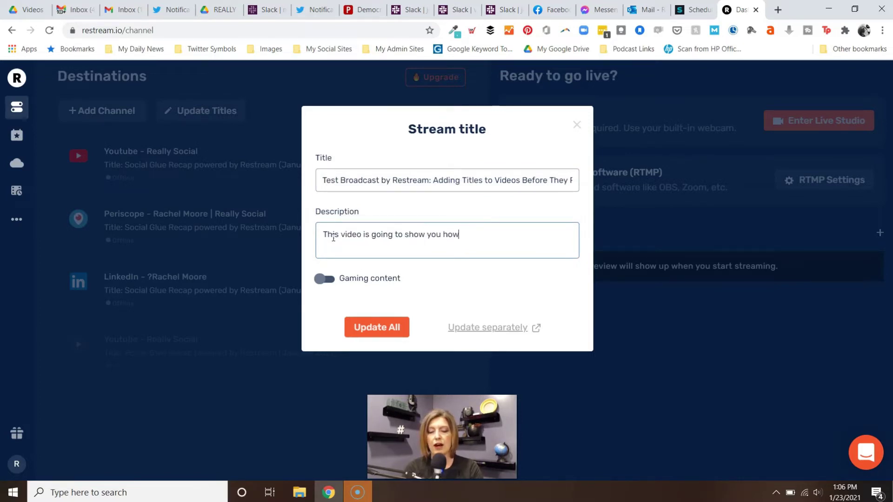
type(" to add titles berof")
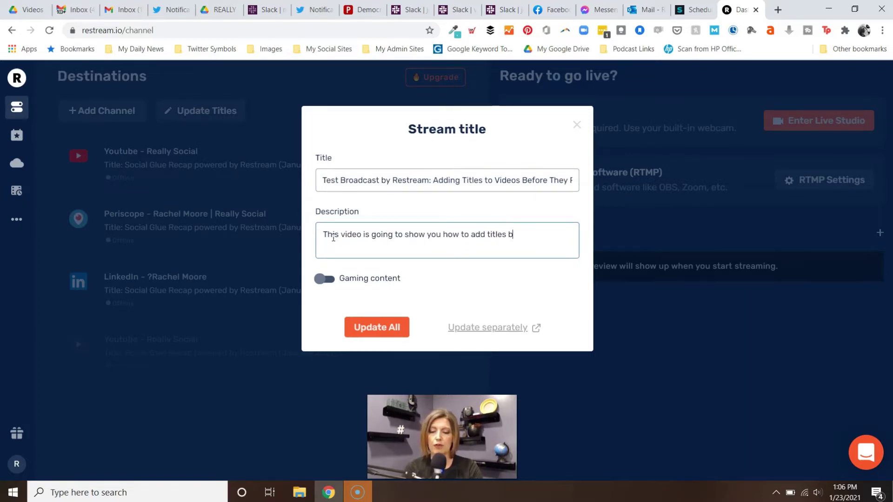
key("BackSpace")
key("BackSpace")
key("BackSpace")
type("fore you go live.")
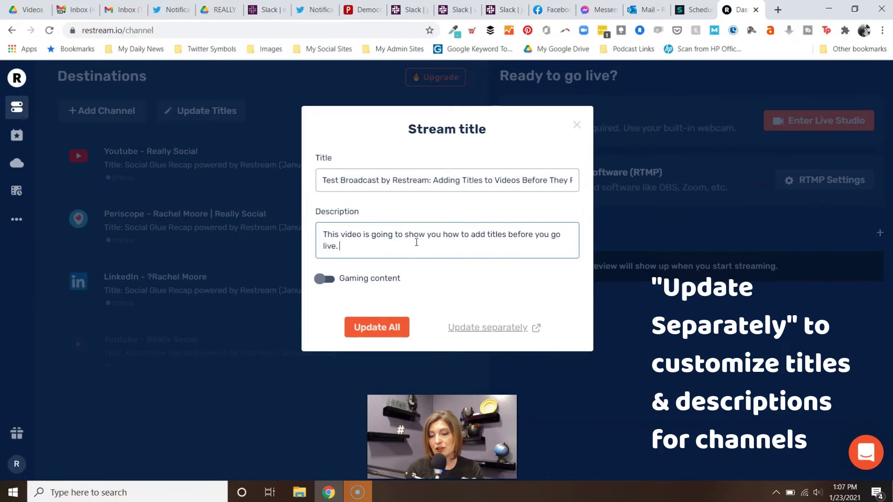
Switch to per-channel title editing and expand the Periscope destination.
left_click(486, 329)
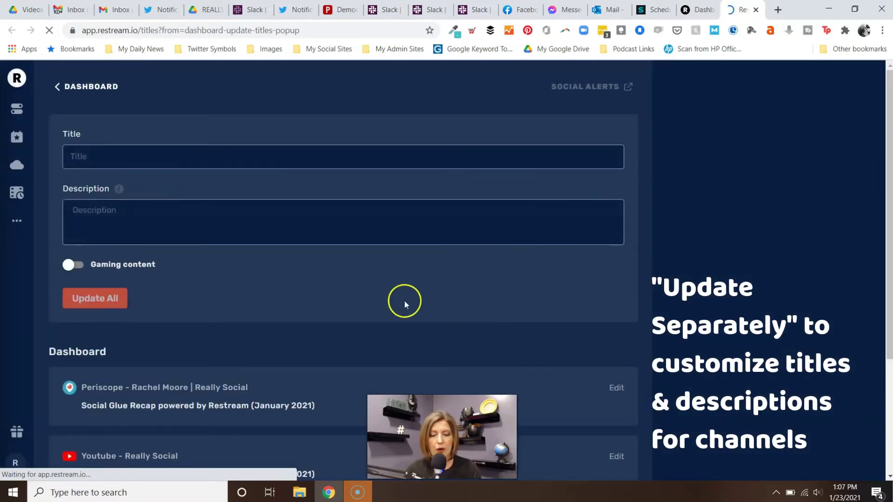
scroll(255, 287, "down", 2)
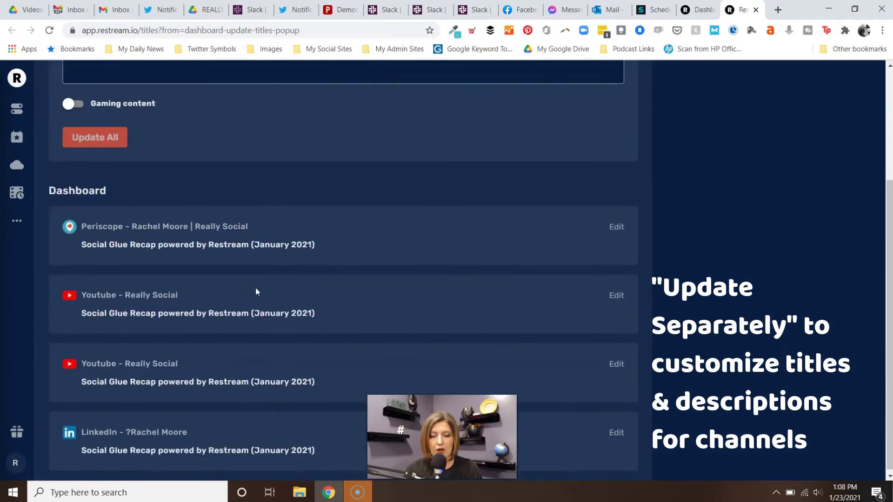
scroll(255, 287, "up", 2)
scroll(255, 288, "up", 2)
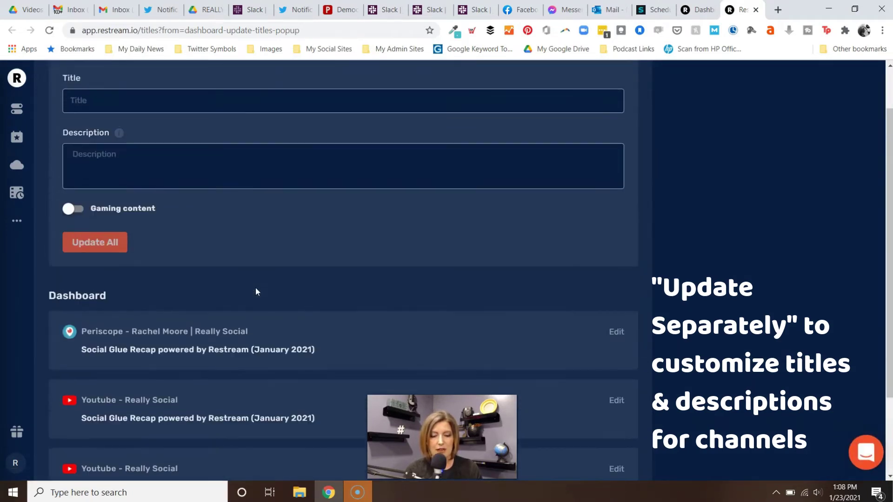
scroll(255, 288, "down", 3)
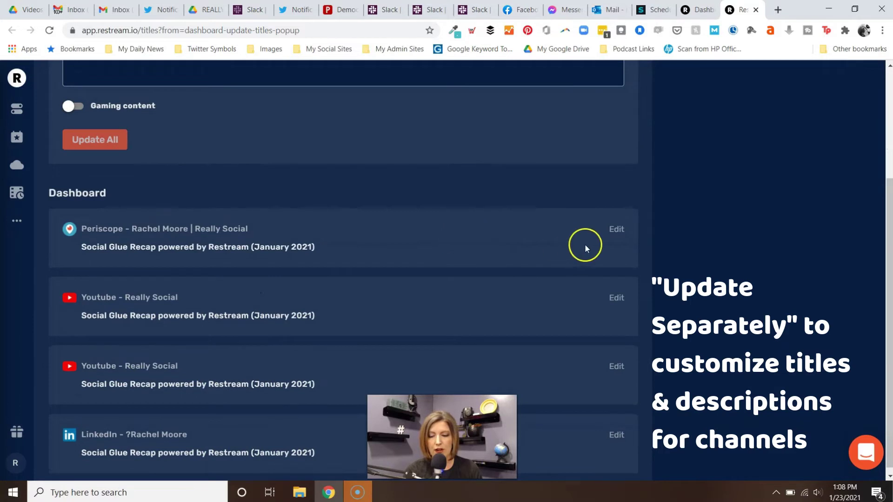
left_click(616, 232)
Replace the Periscope title with 'Testing Broadcast by Restream: Updating Titles'.
left_click(304, 280)
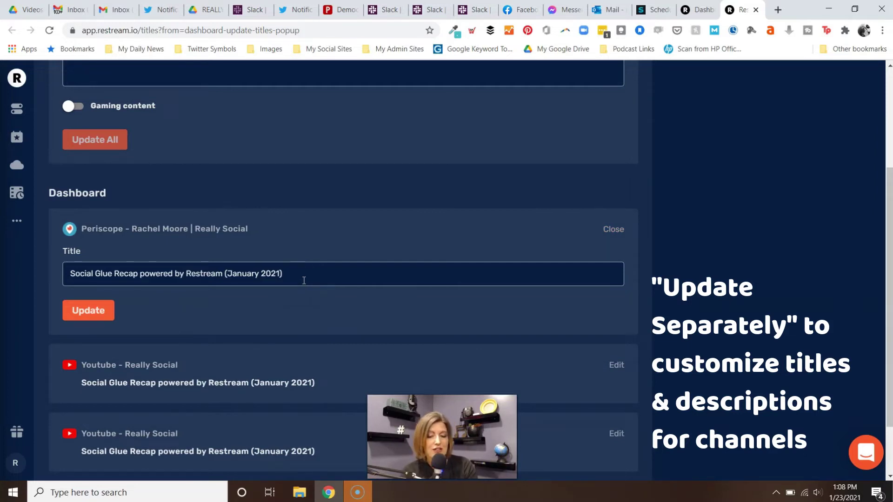
left_click(168, 275)
key("ctrl+a")
type("Testing ")
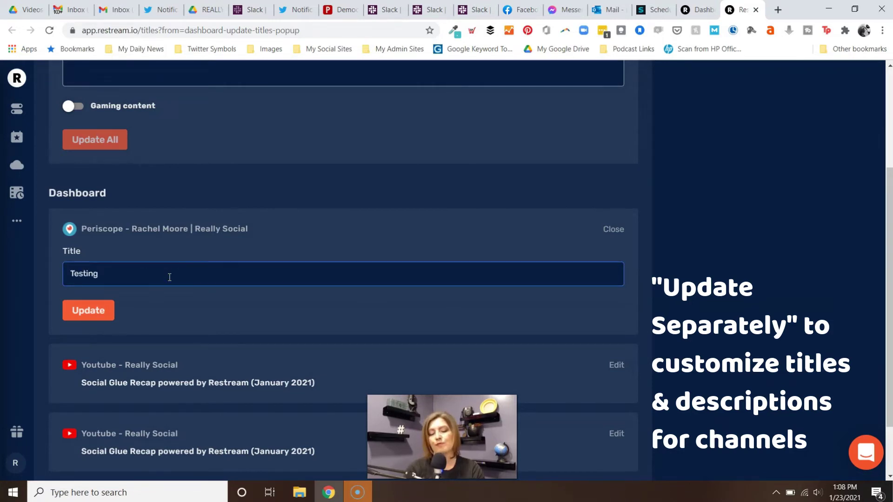
type("Broadcast by")
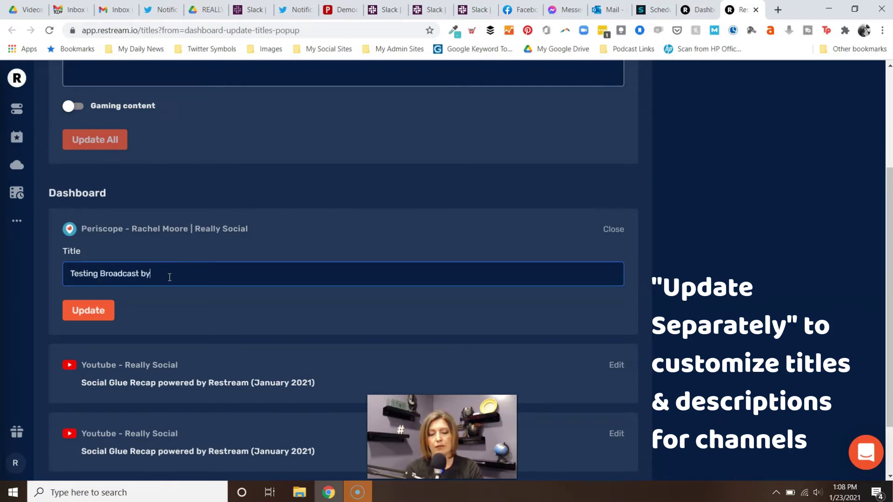
type(" Restream: Updati")
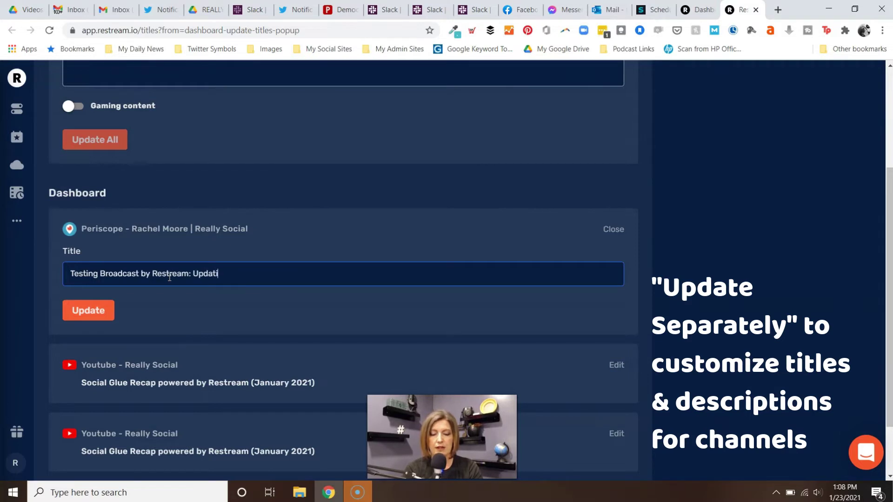
type("ng Titles")
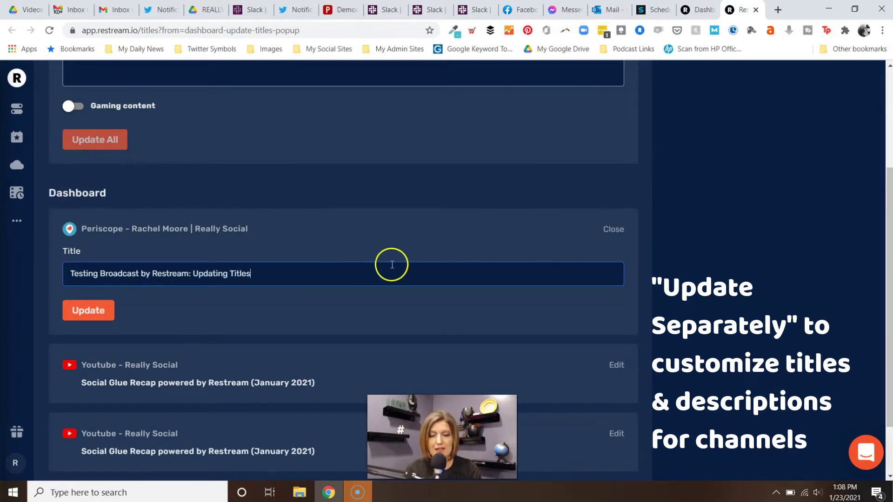
scroll(391, 265, "down", 2)
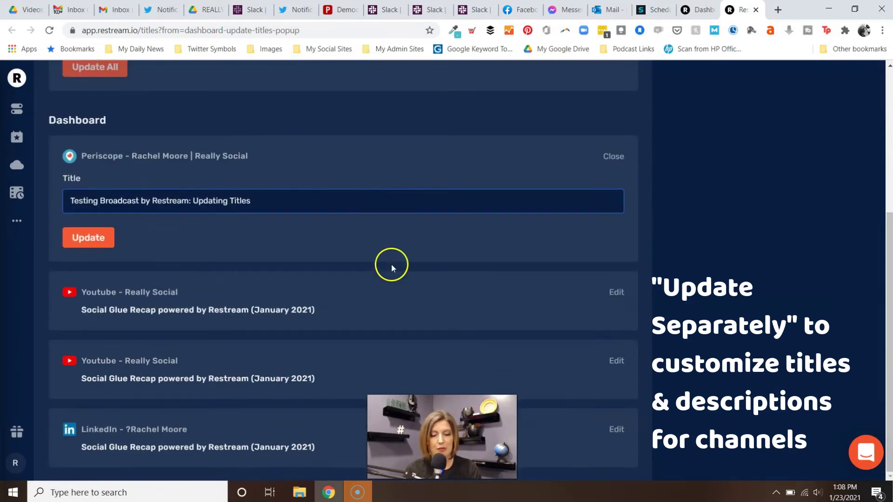
Give the YouTube - Really Social card the description 'Please visit my helpful link at really.social'.
left_click(616, 293)
scroll(437, 289, "down", 3)
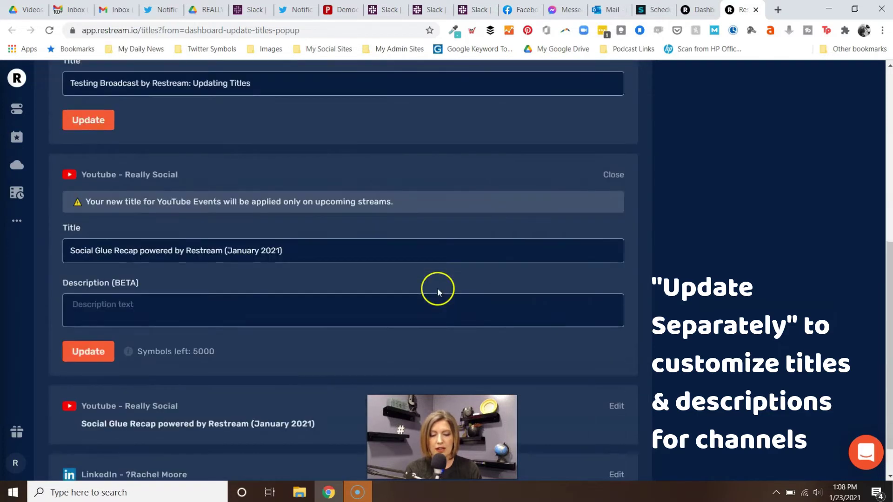
left_click(163, 247)
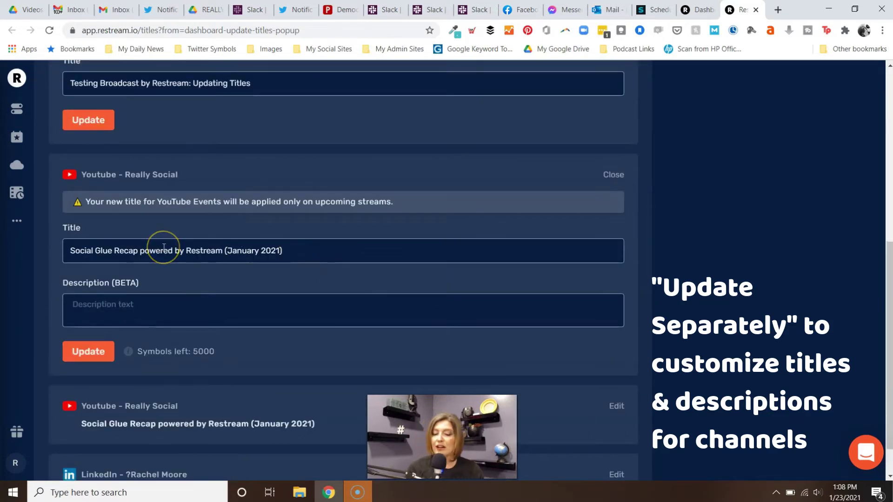
left_click(137, 301)
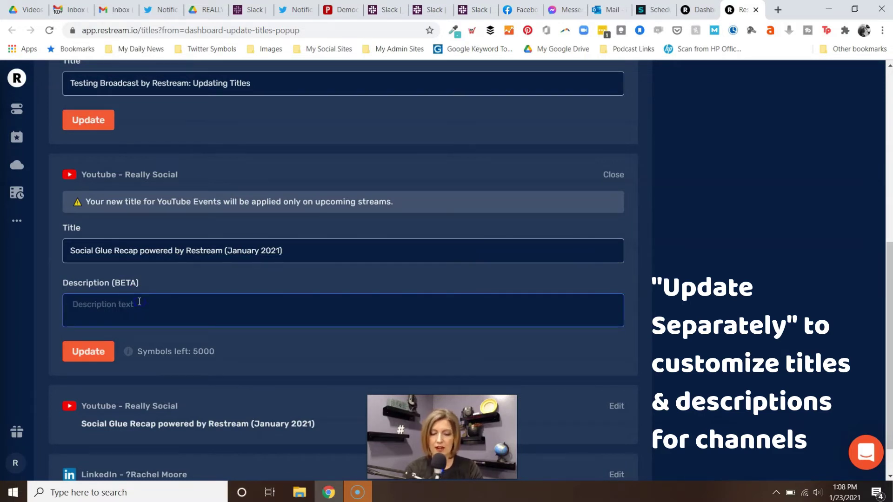
type("Please visit ")
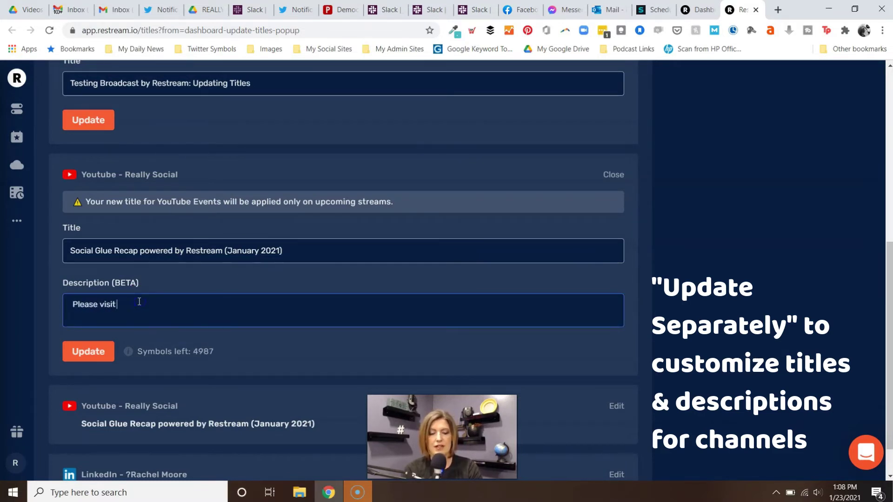
type("my helpful li")
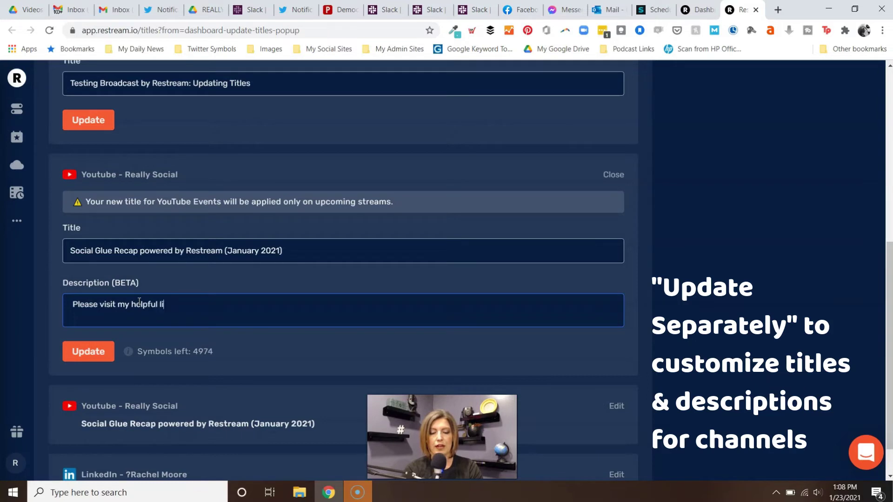
type("nk at really.social")
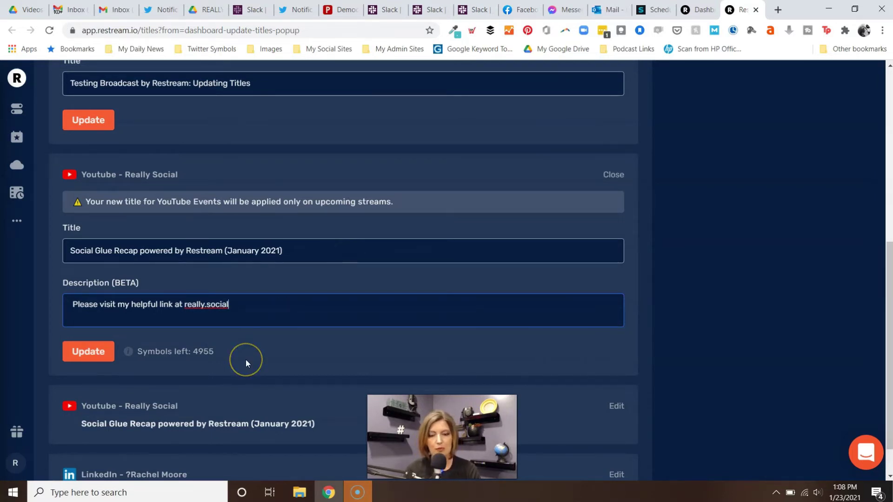
scroll(246, 359, "down", 1)
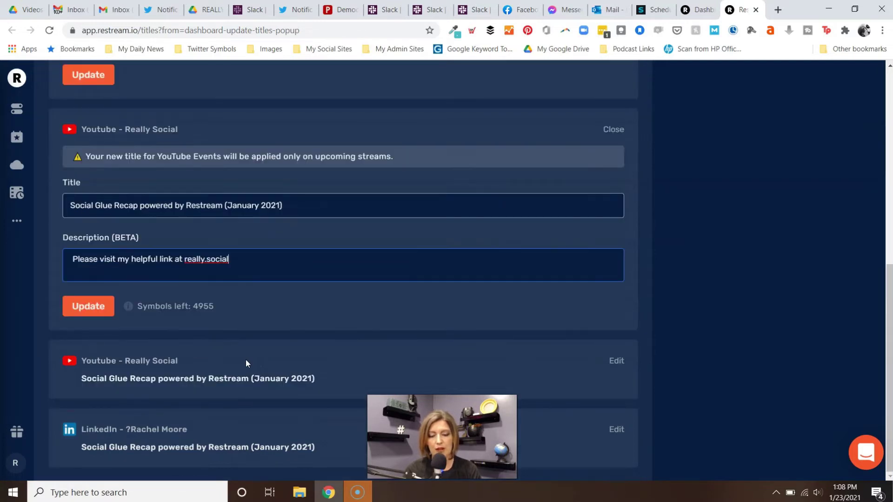
Give the LinkedIn card the description 'Helpful video for business users to update titles of your livestreams'.
left_click(617, 429)
scroll(586, 370, "down", 3)
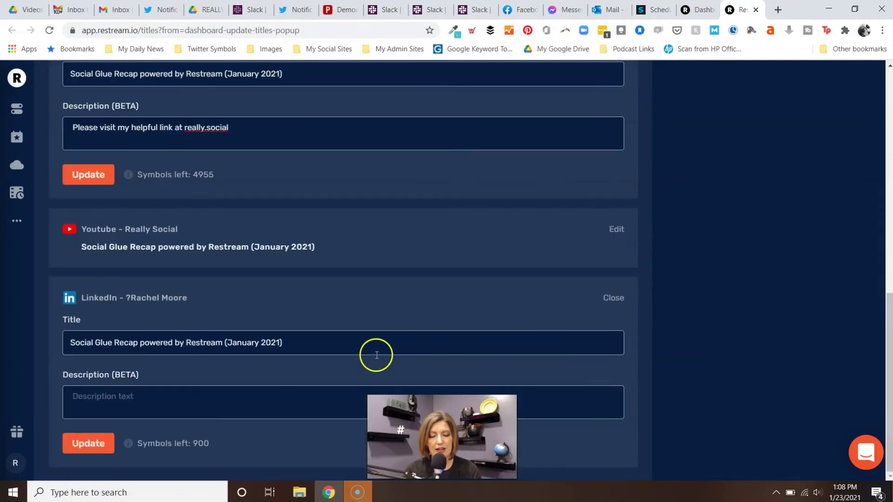
left_click(298, 344)
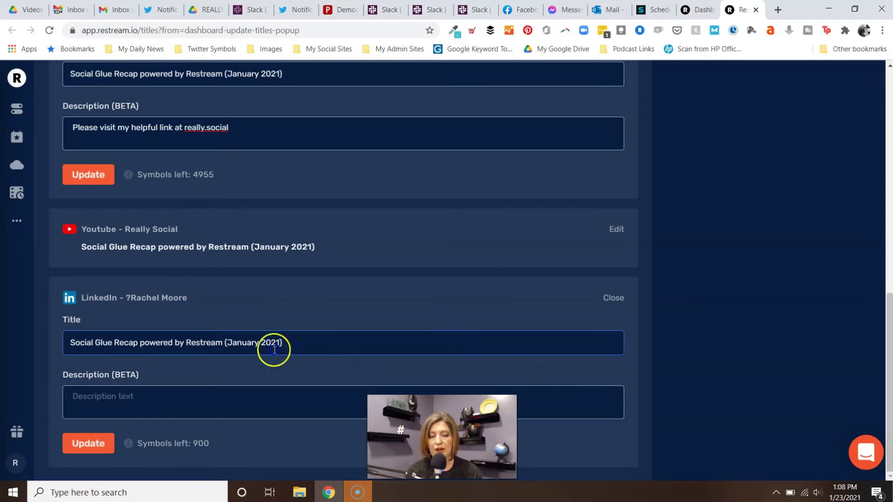
left_click(217, 394)
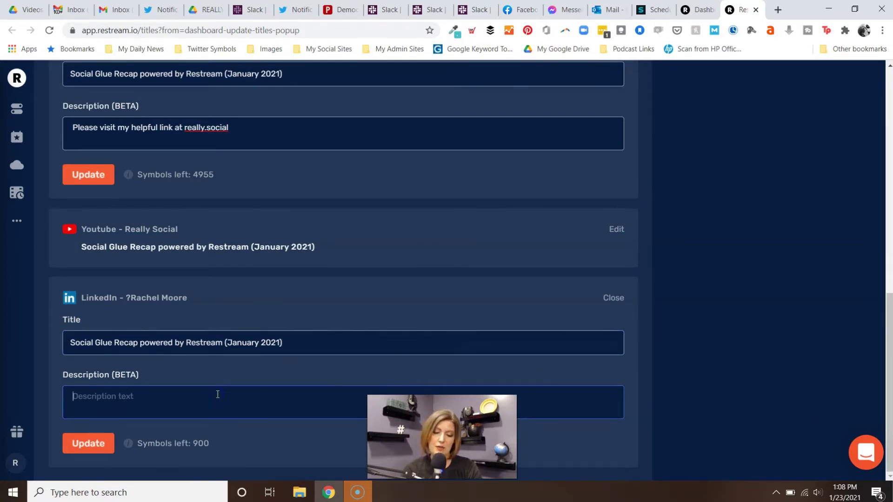
type("Helpful ")
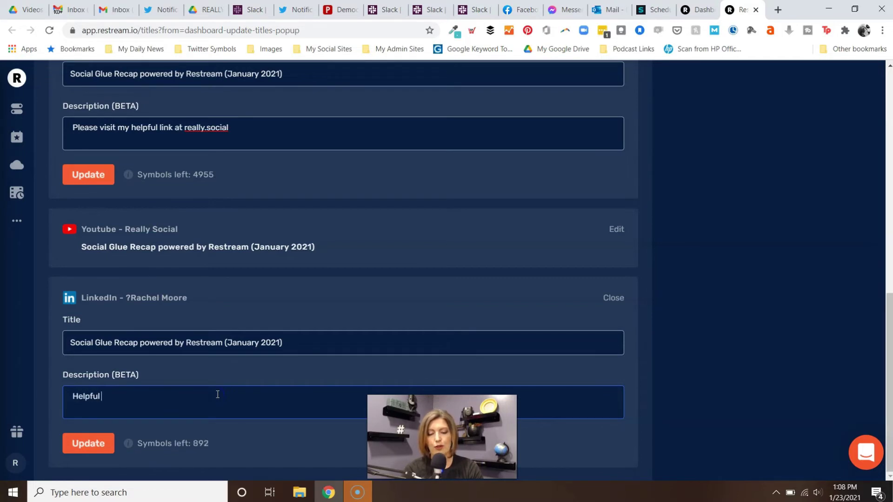
type("video for business users to")
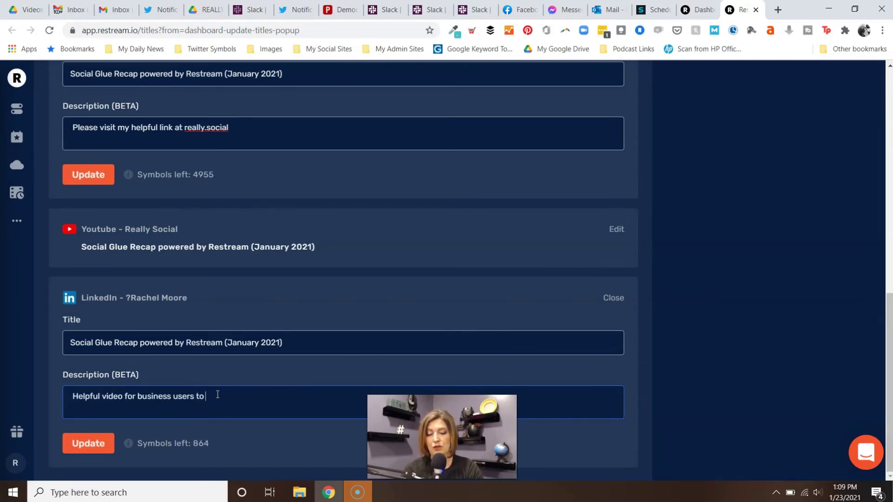
type(" update titles o")
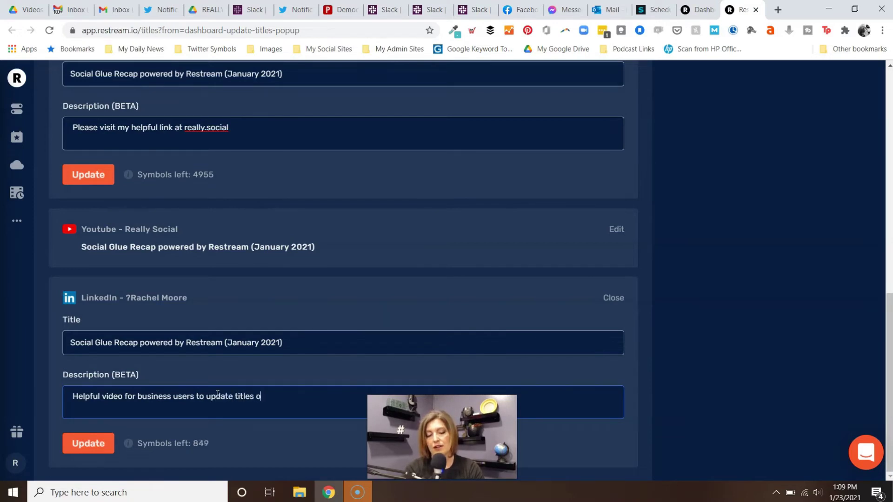
type("f your livestreams")
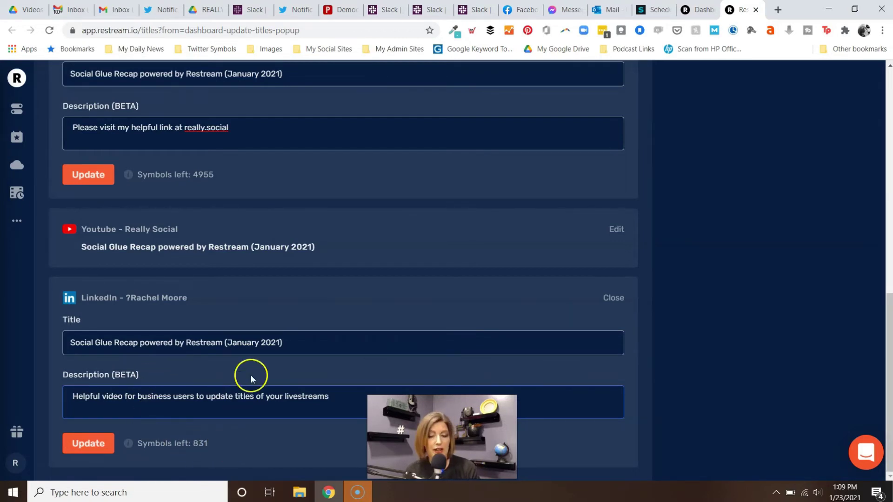
scroll(254, 367, "up", 3)
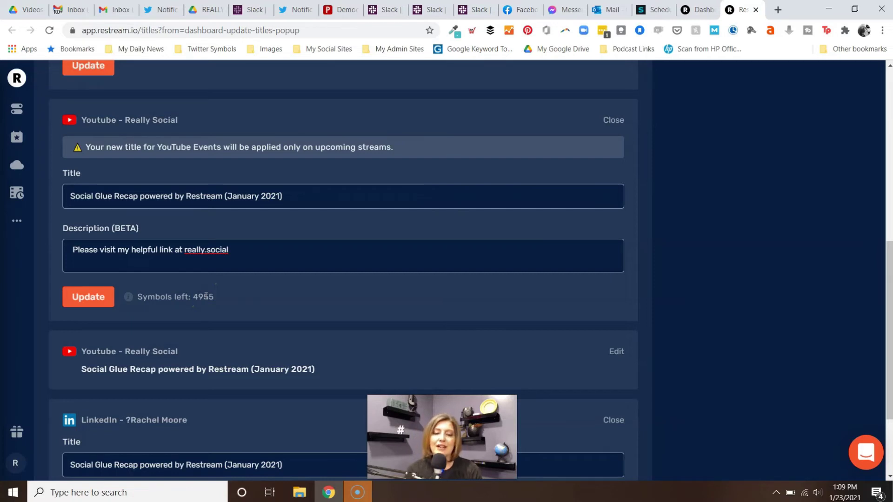
Save the new Periscope title with Update and return to the Destinations dashboard.
scroll(272, 221, "up", 8)
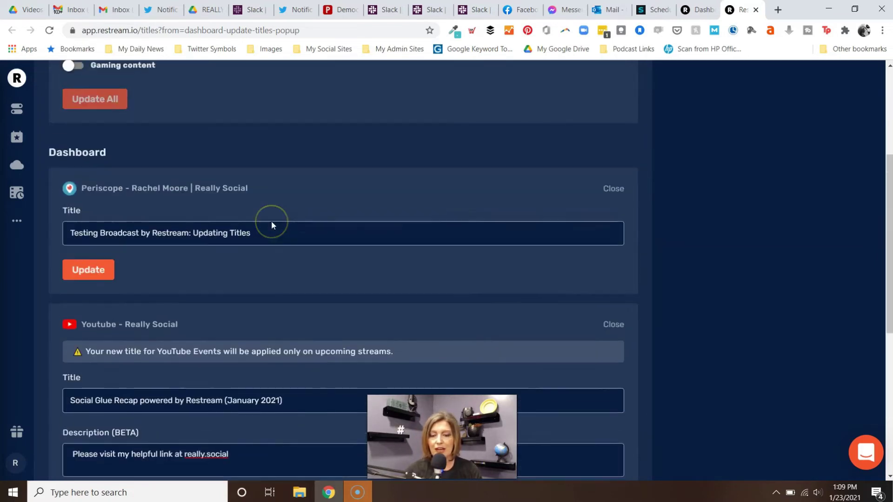
scroll(272, 225, "down", 3)
scroll(272, 222, "up", 5)
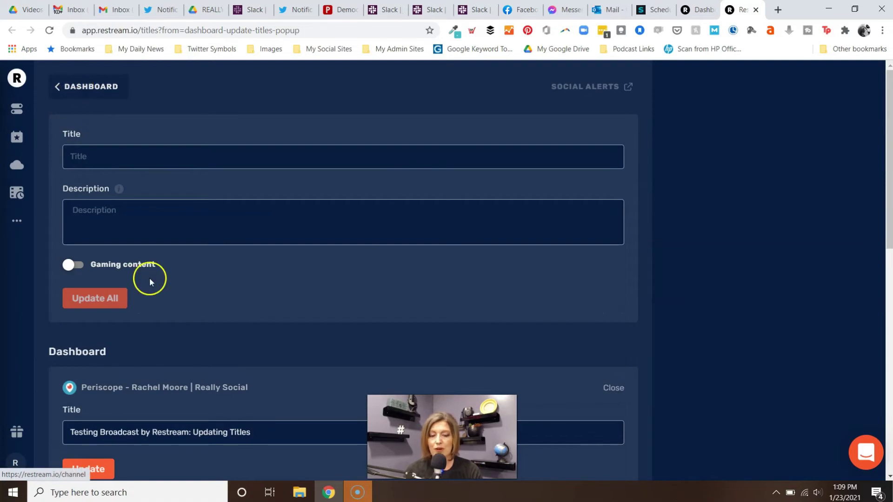
scroll(150, 277, "down", 3)
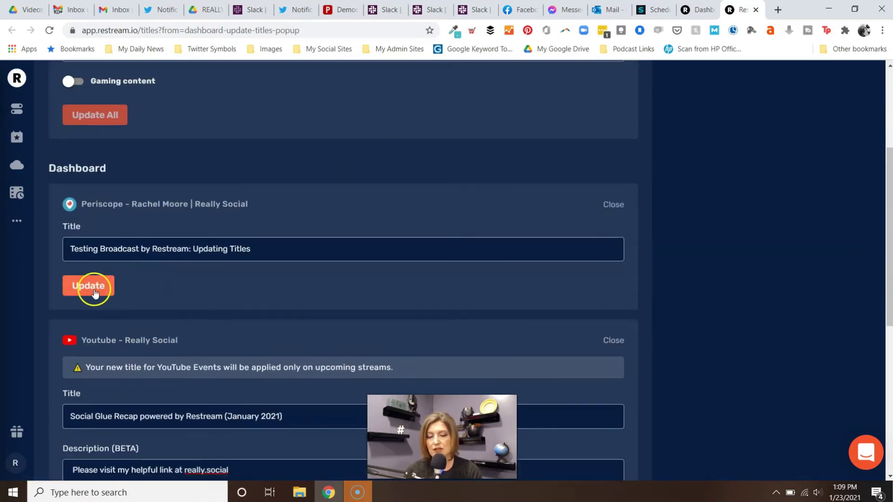
left_click(93, 290)
scroll(195, 308, "down", 2)
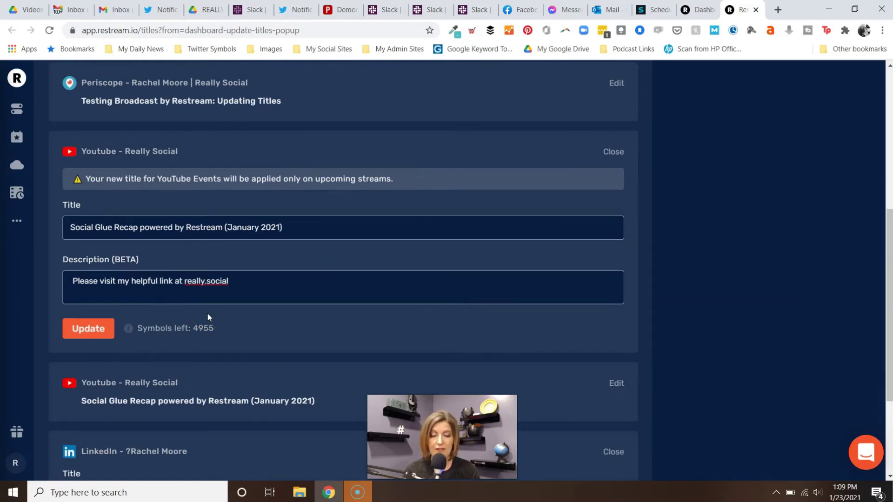
scroll(208, 316, "up", 6)
left_click(82, 88)
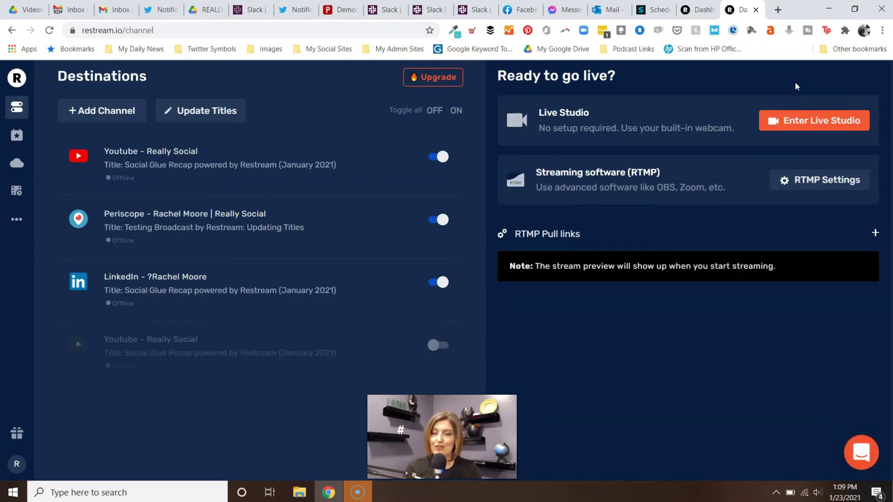
Enter Live Studio and allow it to use the camera and microphone.
left_click(815, 120)
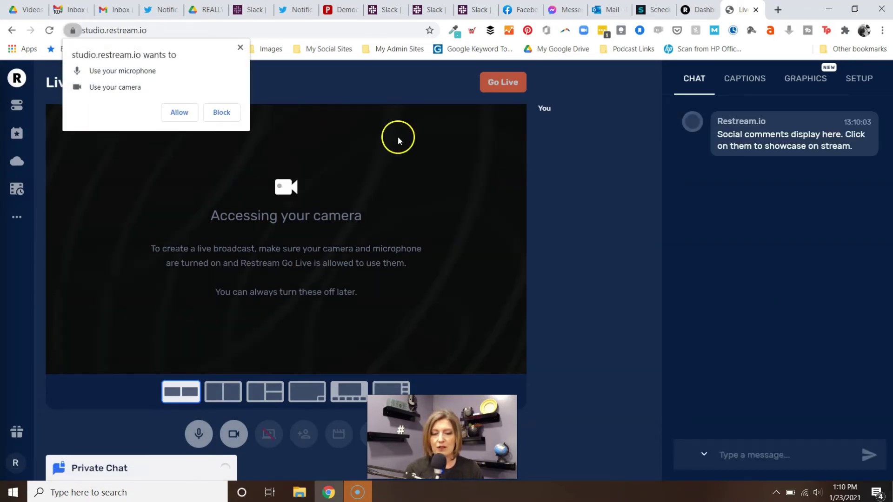
left_click(176, 110)
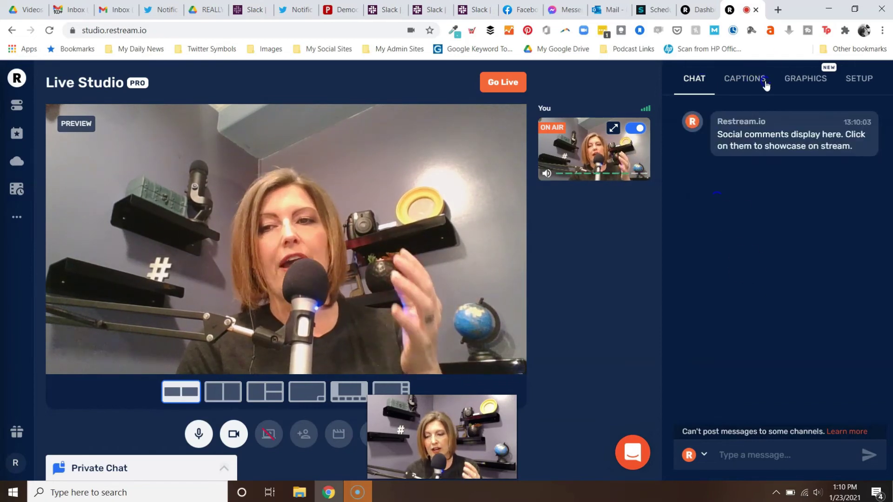
In the SETUP panel's Destinations, bring up the Periscope title 'Testing Broadcast by Restream: Updating Titles'.
left_click(861, 82)
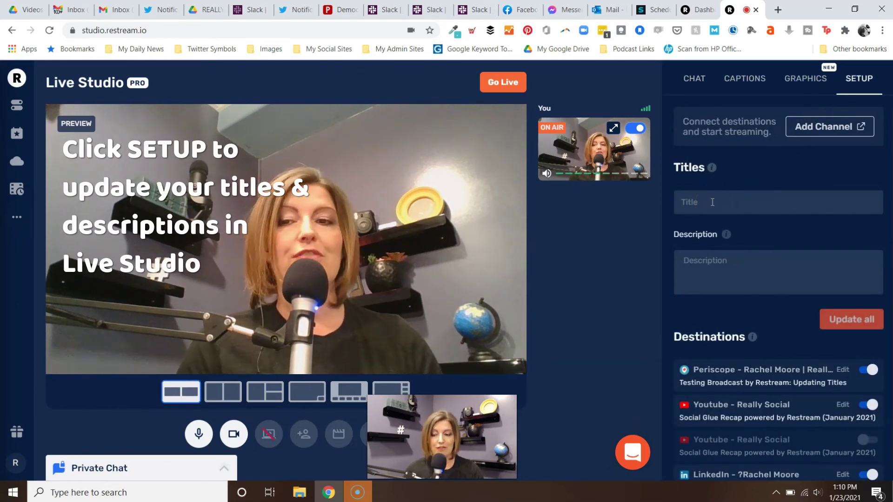
left_click(773, 318)
scroll(773, 320, "down", 1)
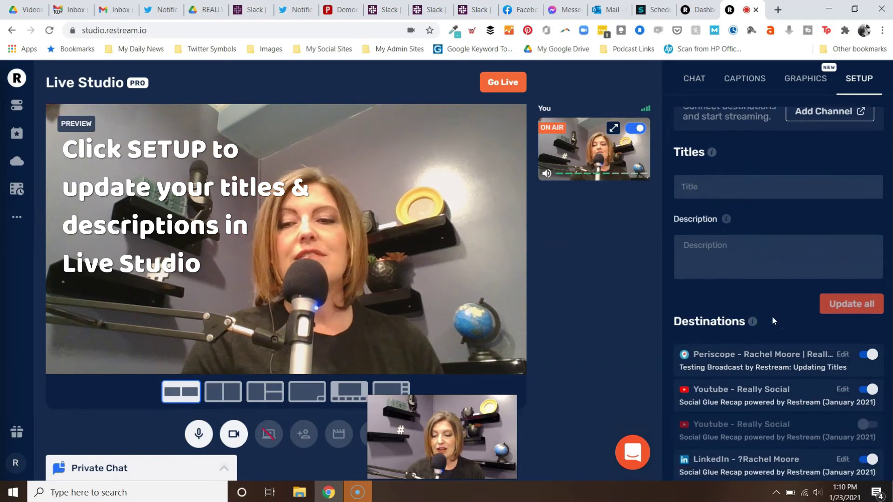
left_click(841, 355)
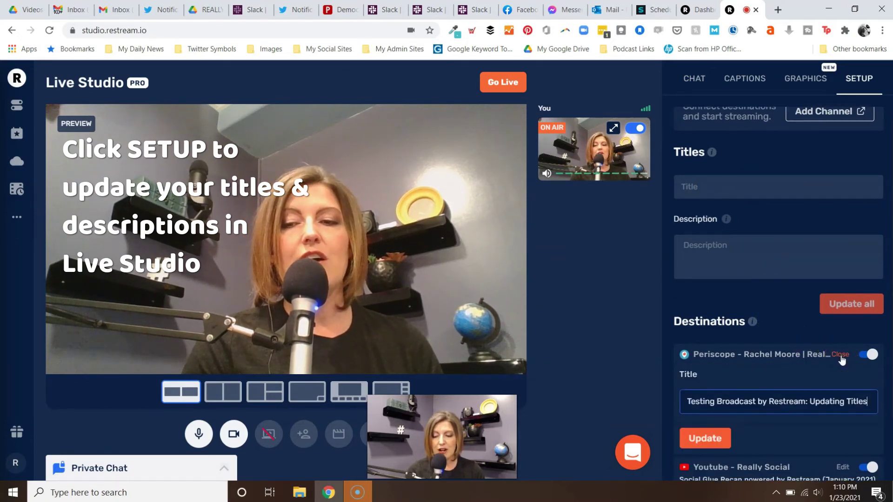
scroll(794, 366, "down", 3)
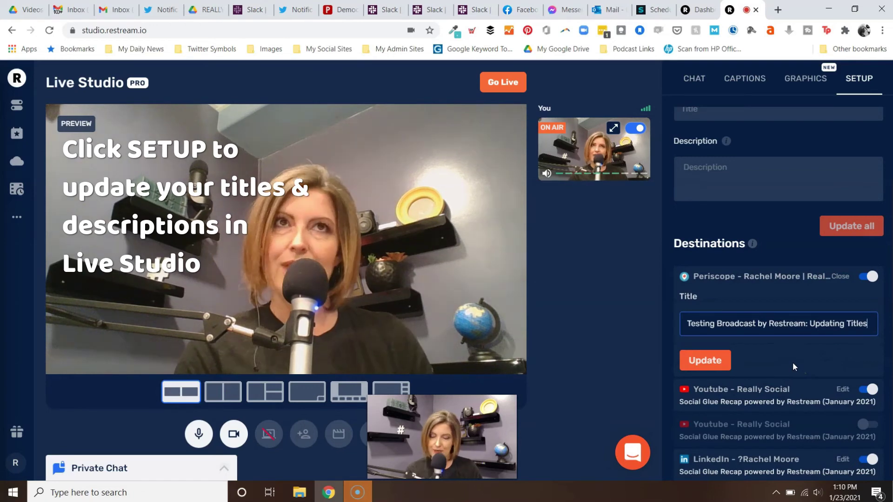